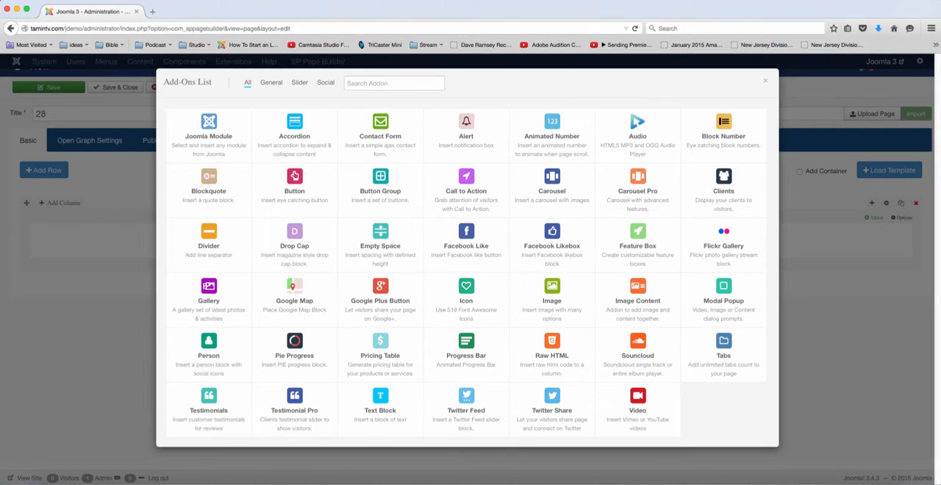
Step: Add a Pie Progress addon with the android icon and save its settings
click(296, 344)
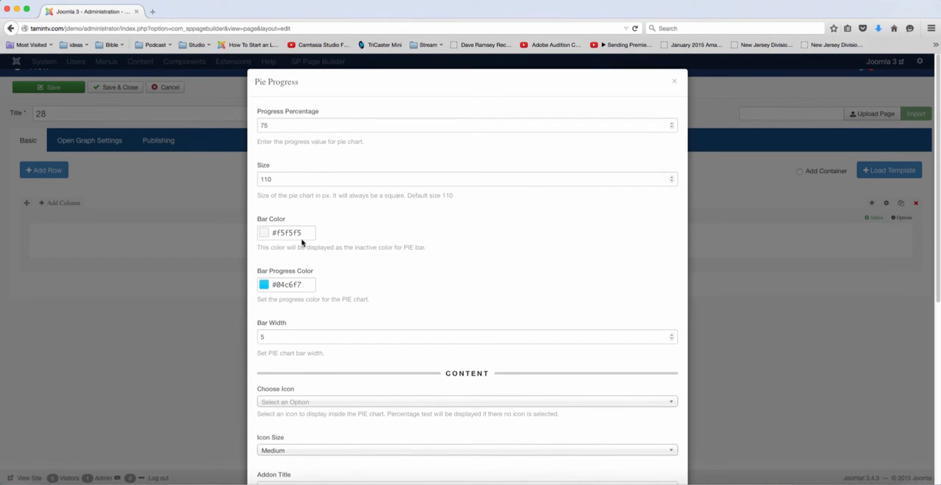
scroll(320, 288, down, 2)
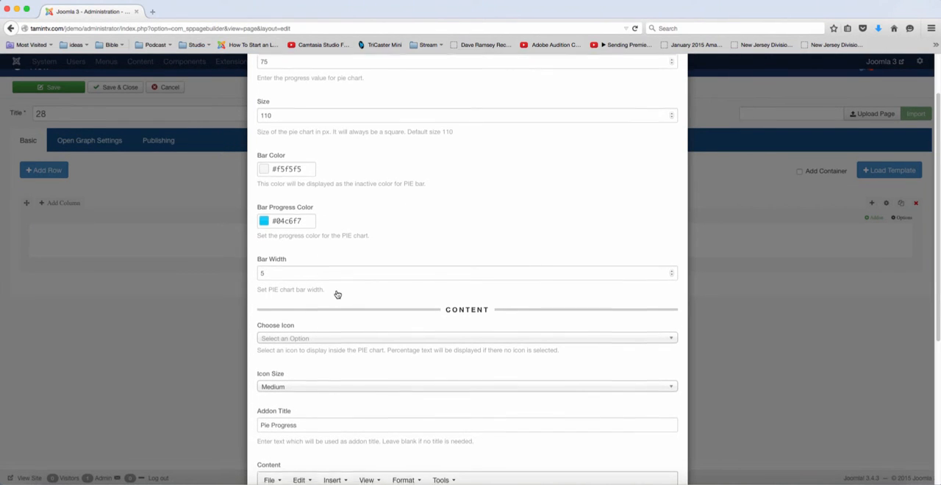
scroll(336, 294, down, 2)
click(350, 267)
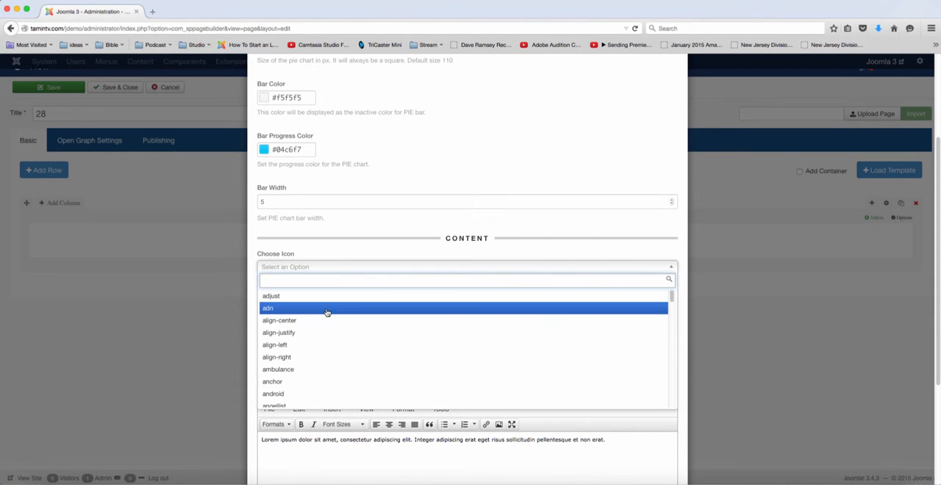
click(305, 394)
scroll(441, 156, down, 3)
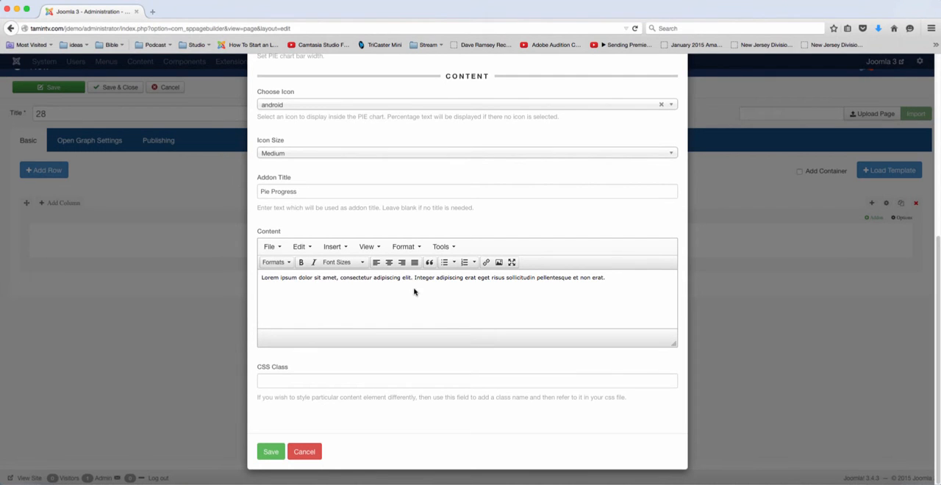
click(270, 452)
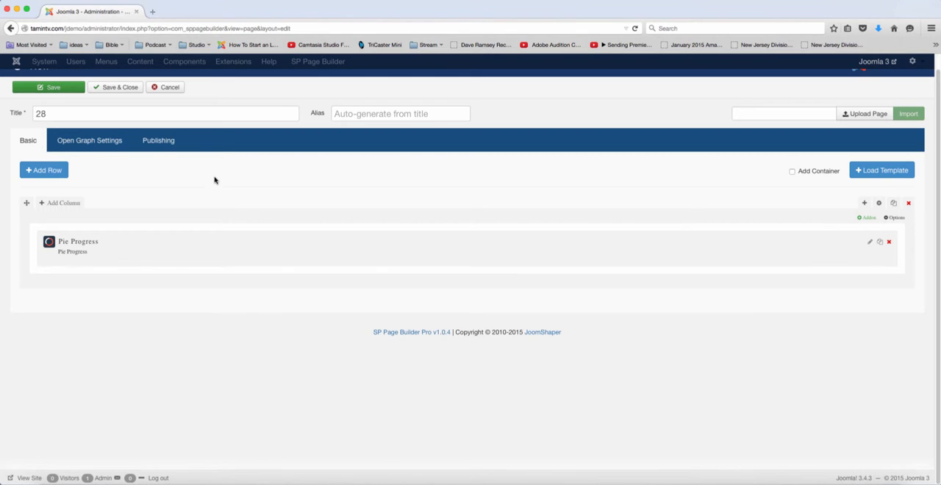
Step: Save the page, check the single chart on the live site, and return to the editor
click(71, 95)
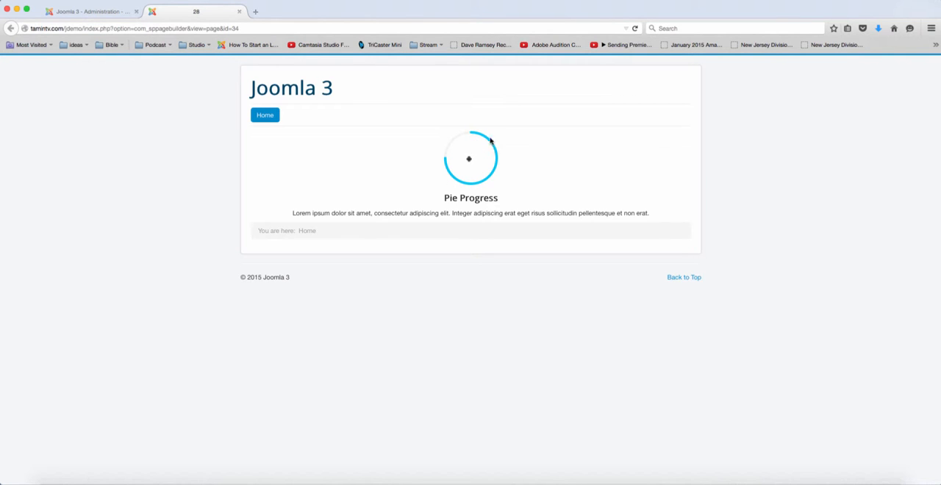
click(95, 14)
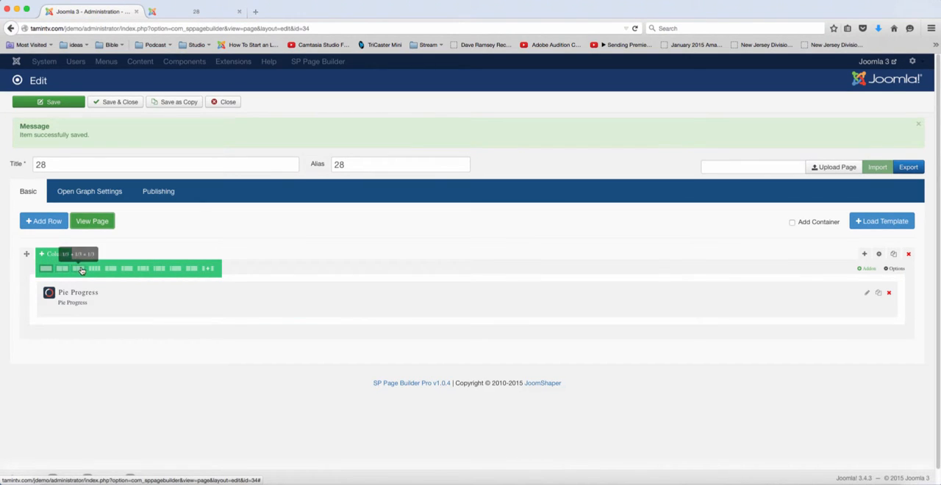
Step: Change the row to 1/3+1/3+1/3 columns and drag duplicated Pie Progress addons into the middle and right columns
click(64, 270)
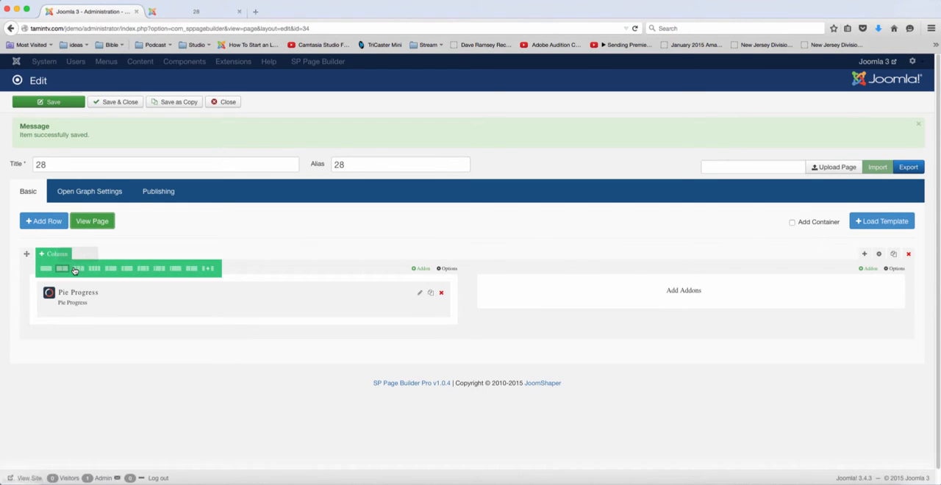
click(77, 270)
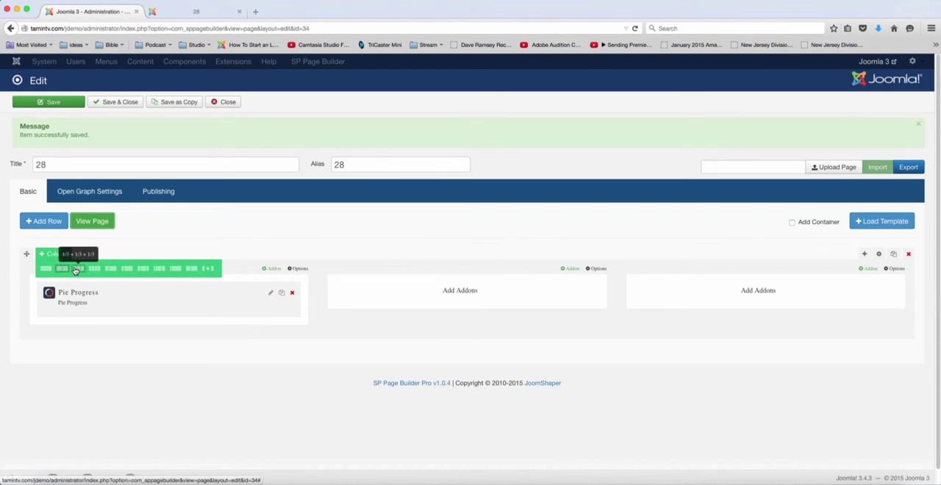
click(282, 293)
click(283, 339)
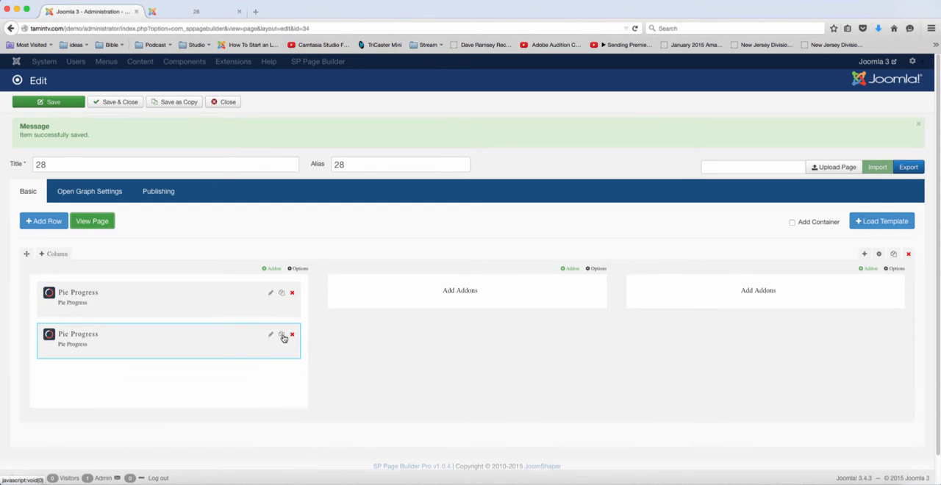
drag(250, 373, 411, 309)
drag(224, 345, 809, 294)
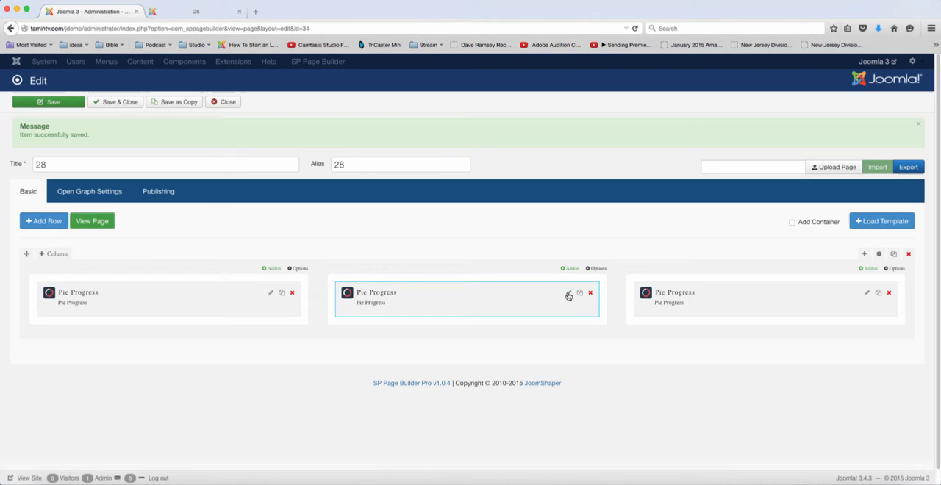
Step: Change the middle addon's Progress Percentage to 10, glancing at the live page in between
click(569, 293)
double_click(303, 129)
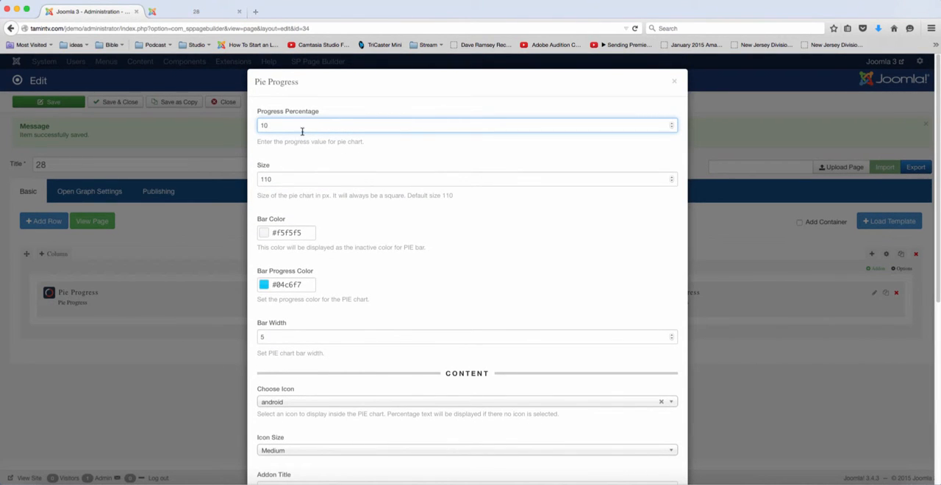
click(302, 159)
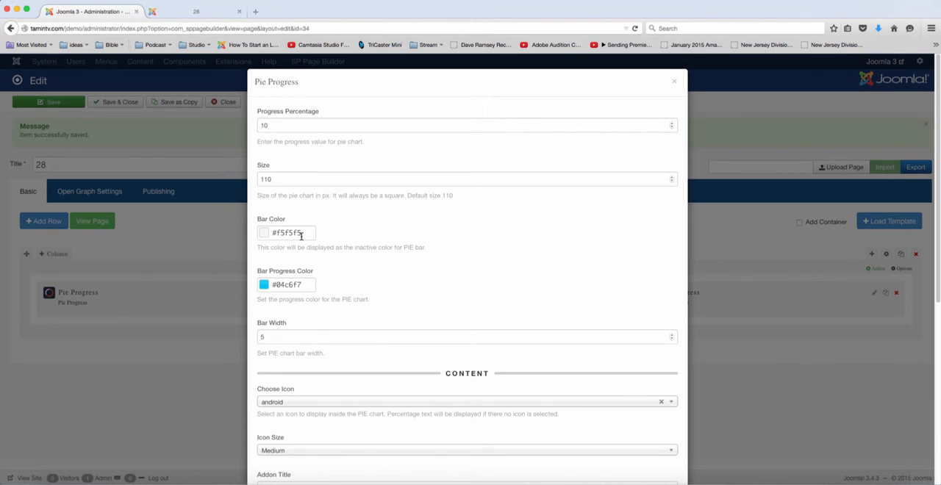
click(202, 13)
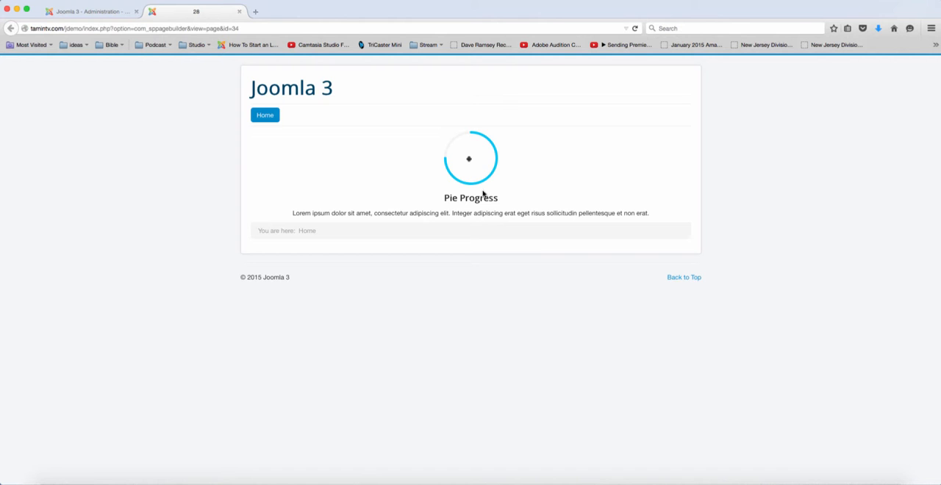
click(84, 9)
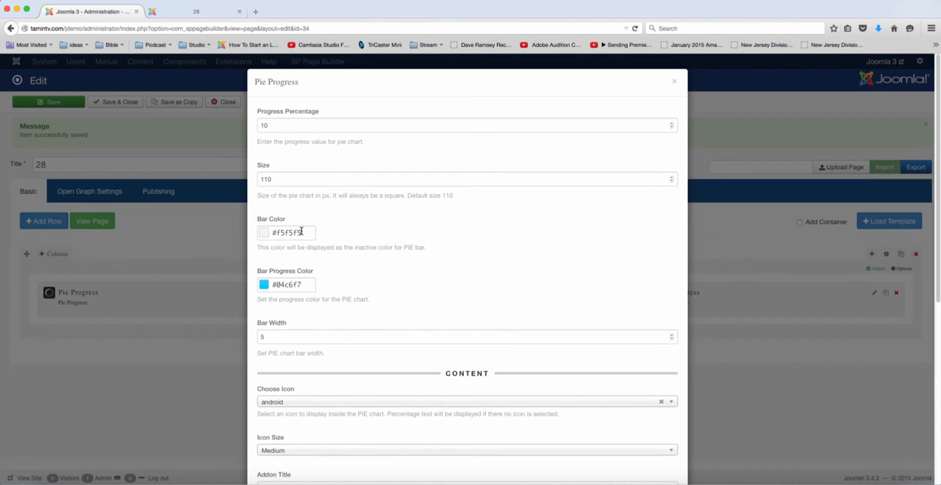
Step: Give the addon a dark green progress colour and a bar width of 10
click(292, 286)
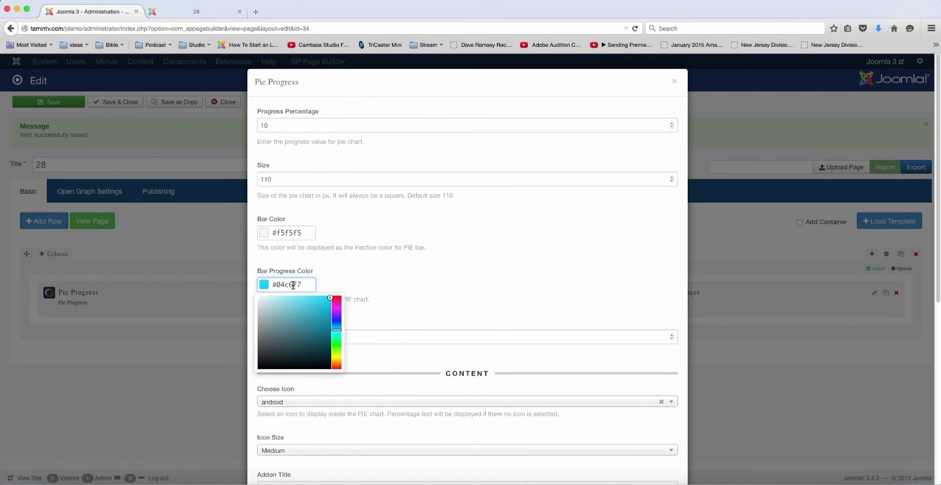
drag(336, 335, 336, 345)
click(328, 344)
click(381, 286)
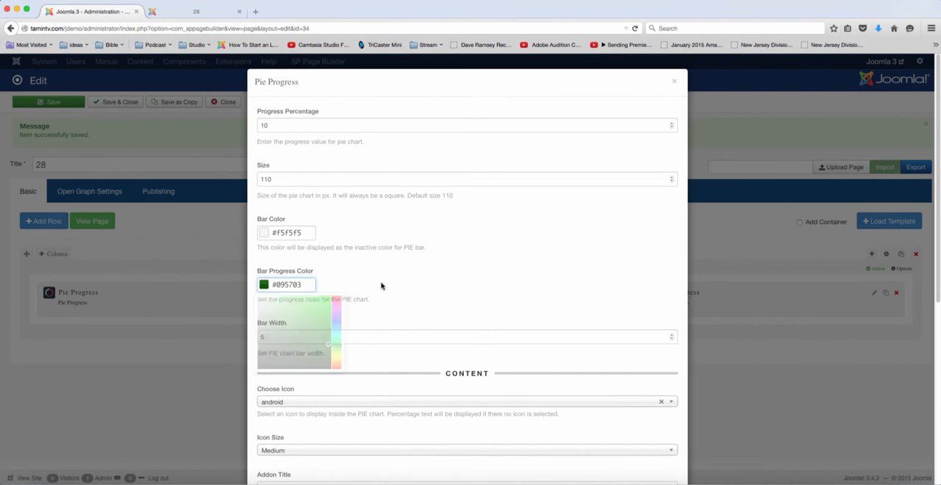
scroll(380, 284, down, 2)
scroll(376, 276, down, 2)
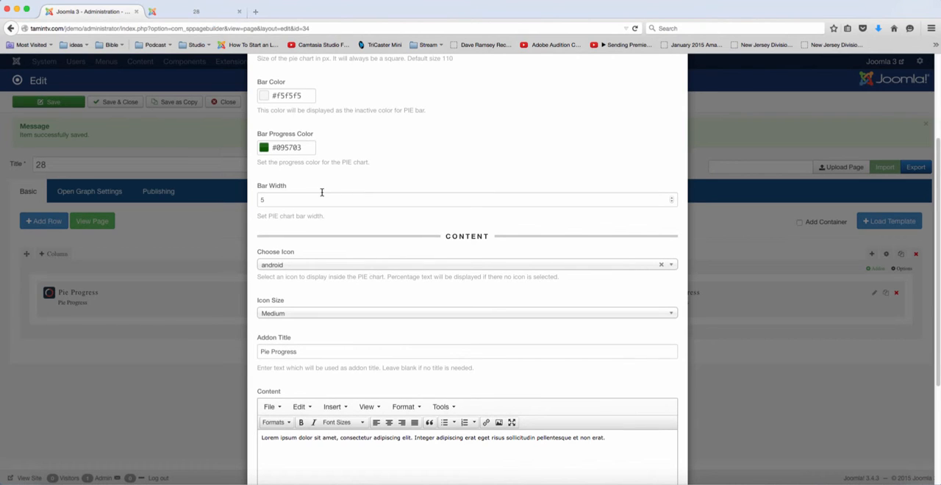
double_click(271, 202)
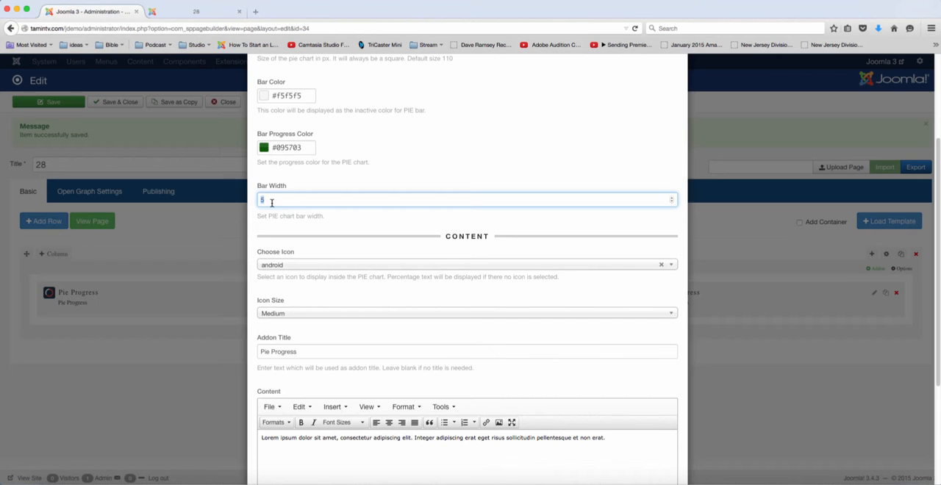
text(10)
Step: Choose the apple icon and set its Icon Size to Large
click(284, 264)
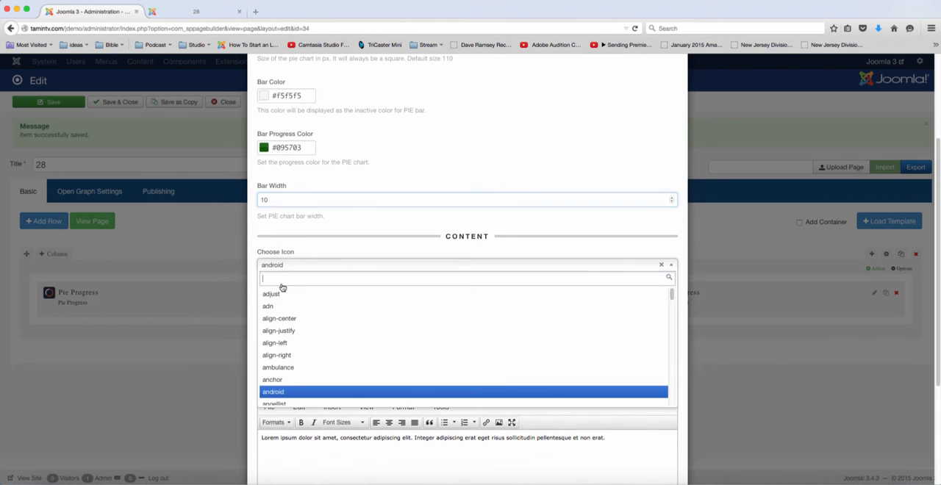
scroll(294, 323, down, 3)
click(295, 346)
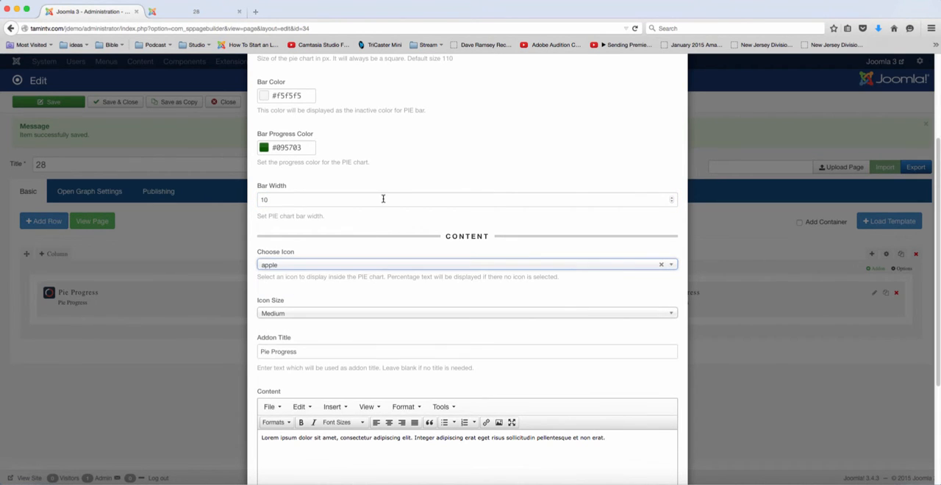
scroll(346, 243, down, 1)
scroll(341, 234, down, 2)
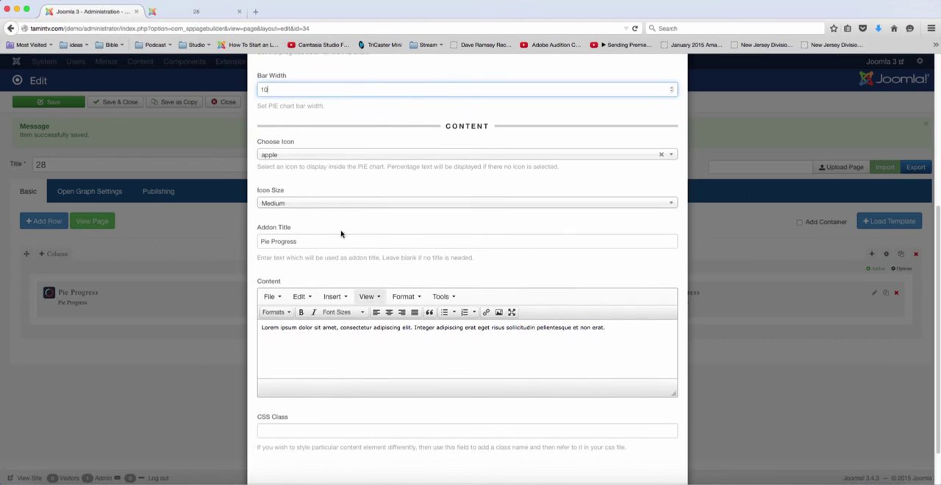
click(317, 202)
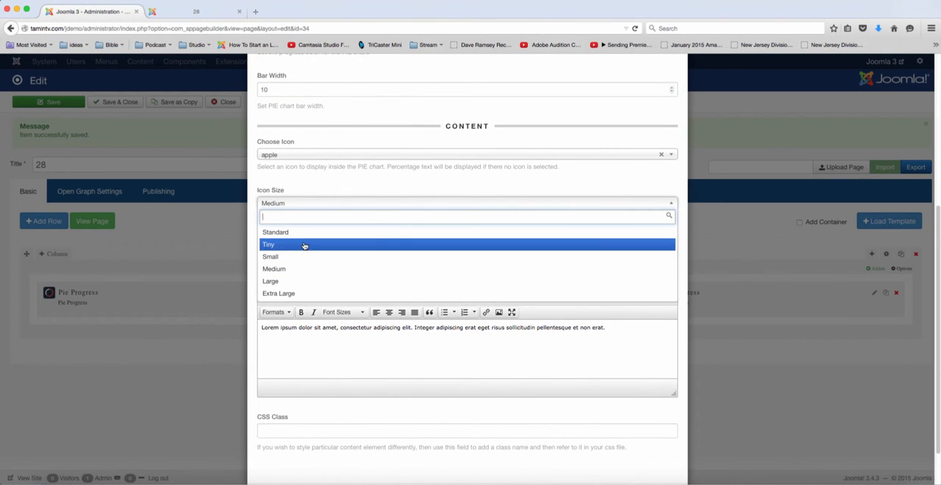
click(339, 166)
scroll(368, 328, down, 2)
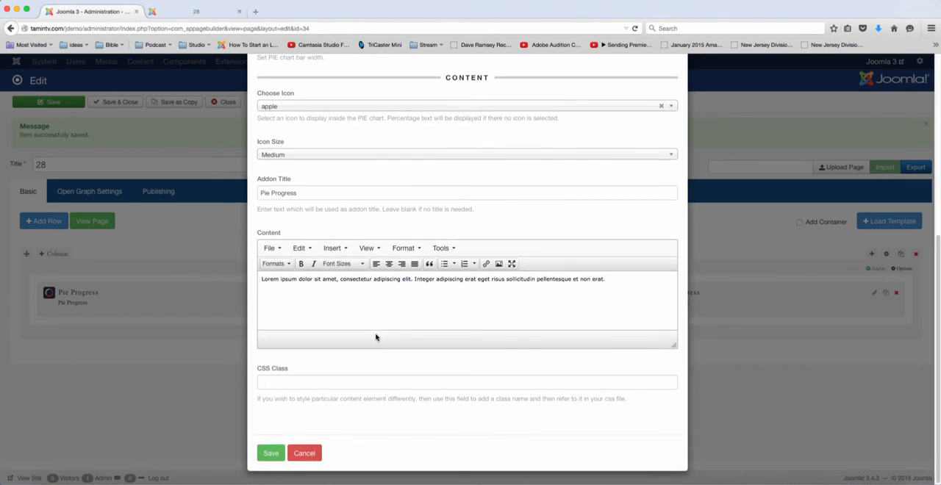
click(300, 154)
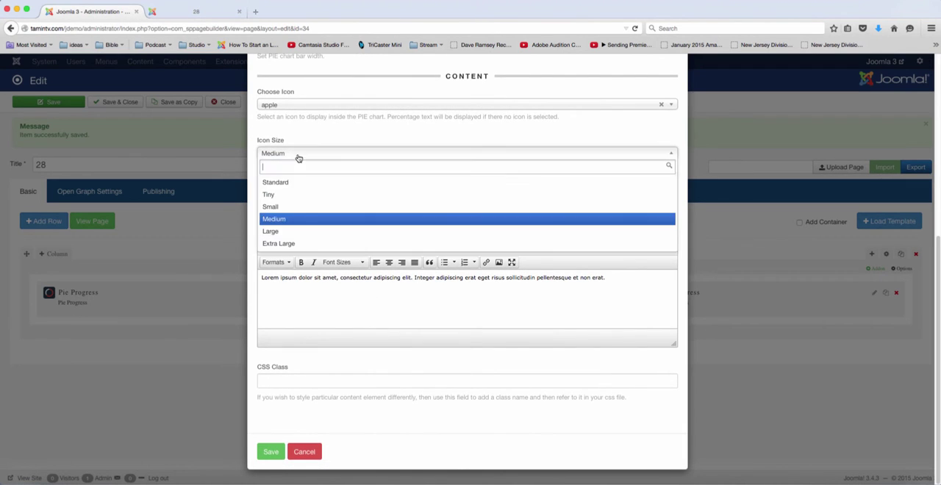
click(294, 232)
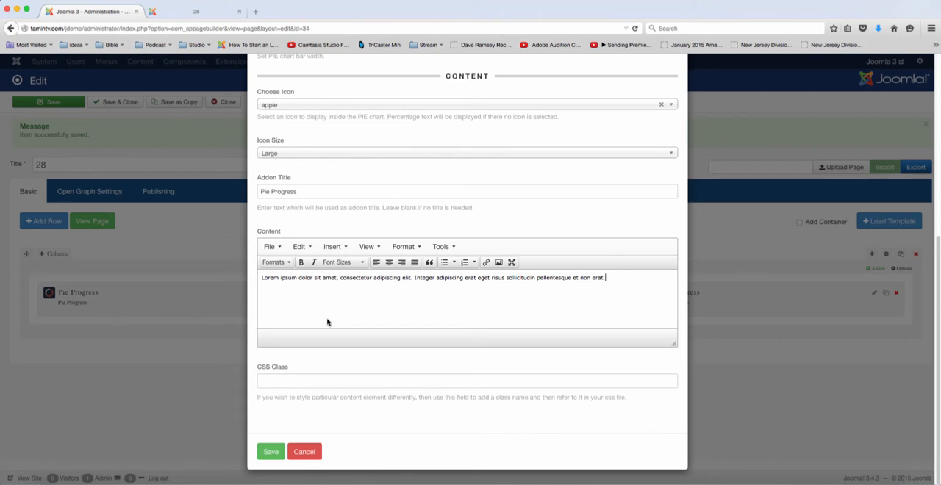
Step: Save the edited addon and set the right-hand addon's Progress Percentage to 50
click(270, 451)
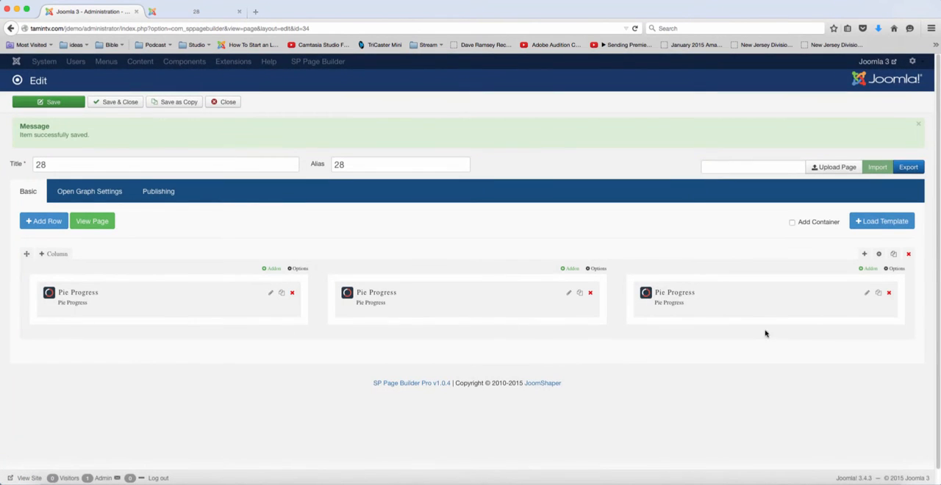
click(869, 294)
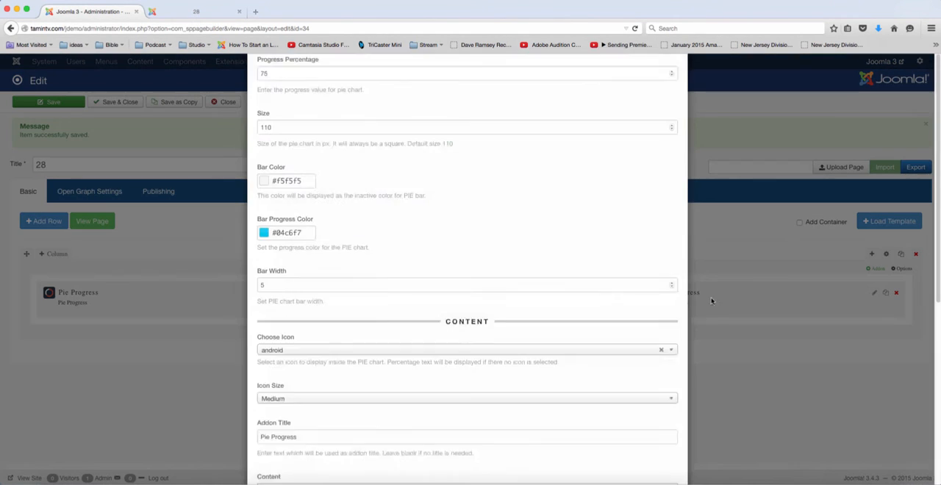
double_click(375, 125)
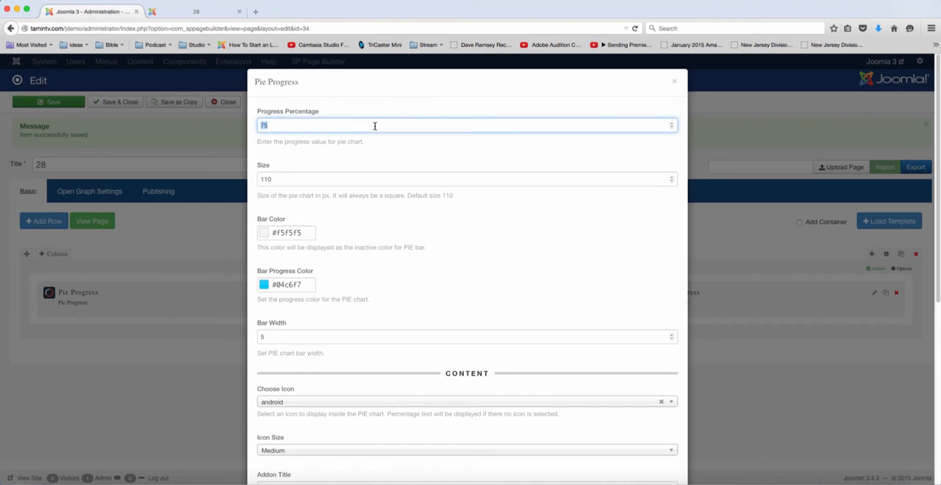
text(5)
click(372, 180)
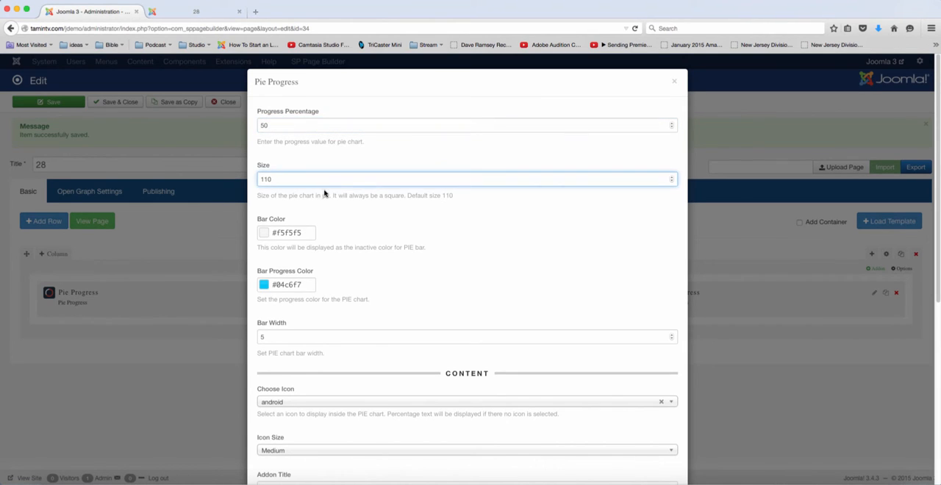
scroll(418, 222, down, 1)
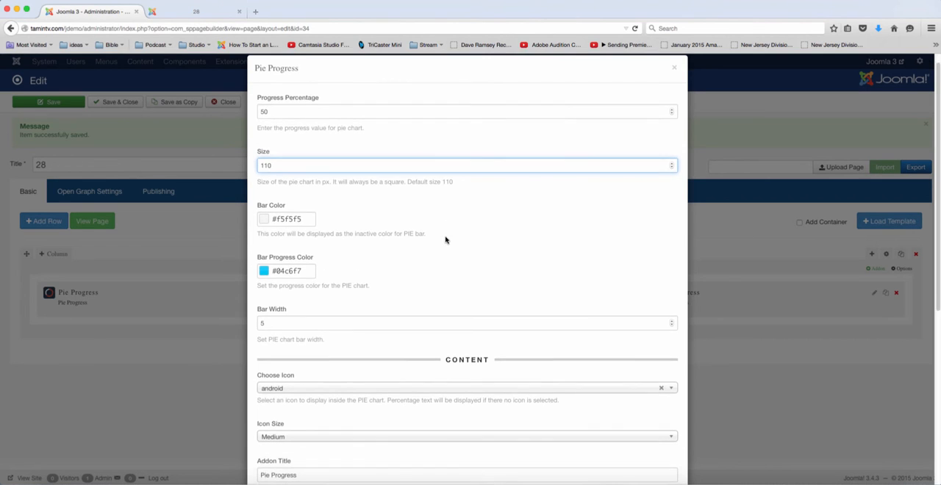
scroll(446, 237, down, 1)
scroll(410, 246, down, 1)
Step: Set the right addon's Bar Progress Color to yellow-green #cfe010
click(283, 236)
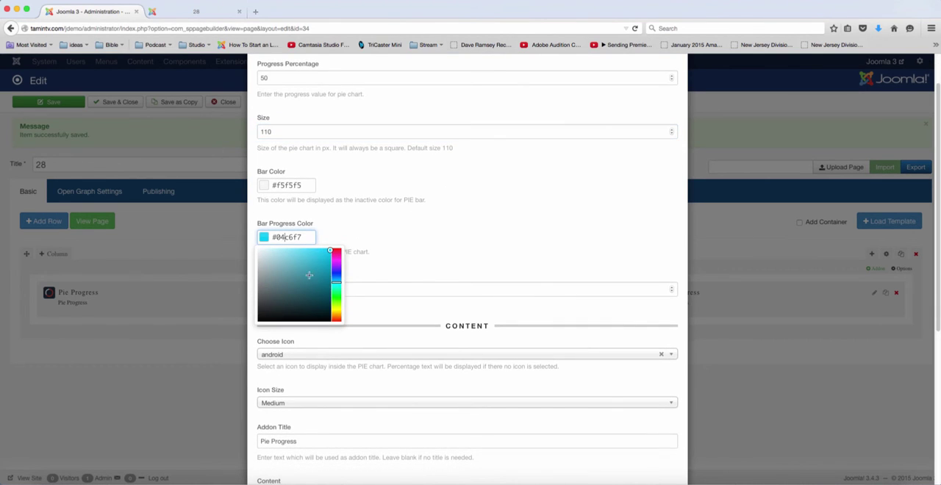
click(338, 308)
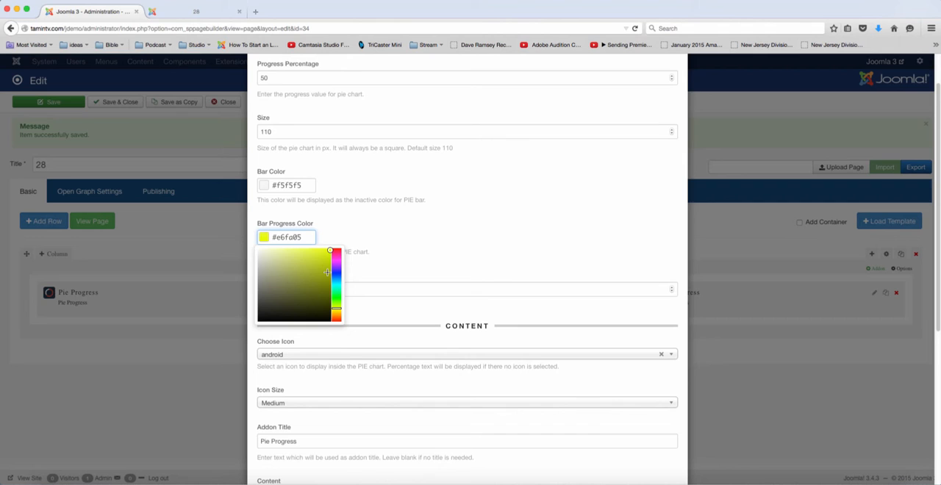
click(327, 272)
click(327, 271)
click(367, 226)
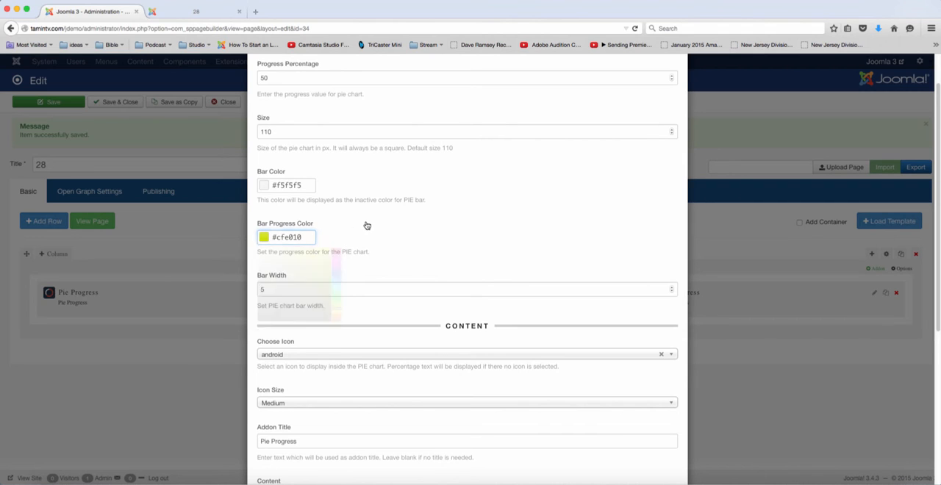
scroll(403, 281, down, 2)
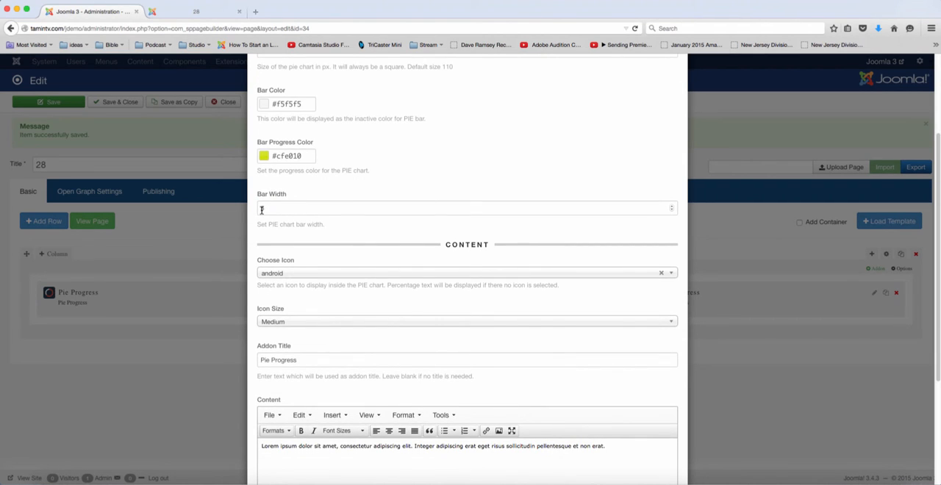
text(5)
scroll(327, 296, down, 2)
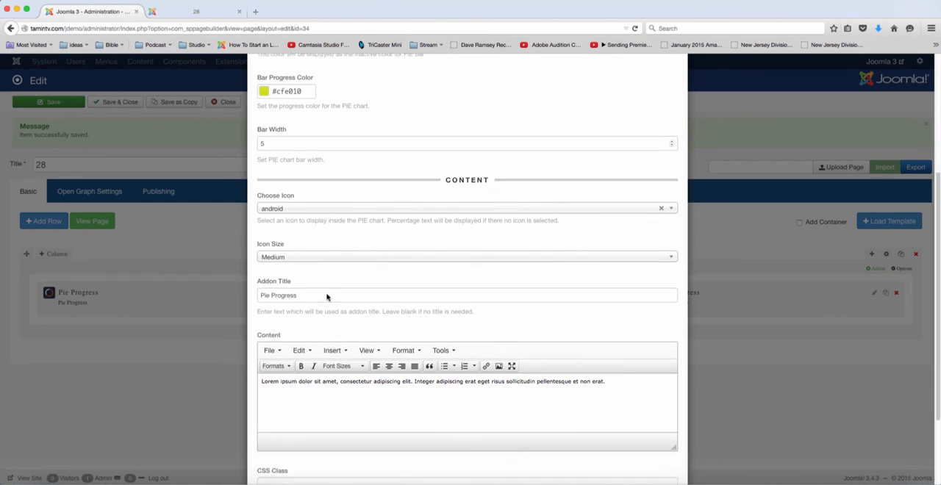
Step: Choose the cog icon, save the addon and the page, and switch to the site preview
click(309, 197)
scroll(319, 307, down, 5)
scroll(327, 294, down, 3)
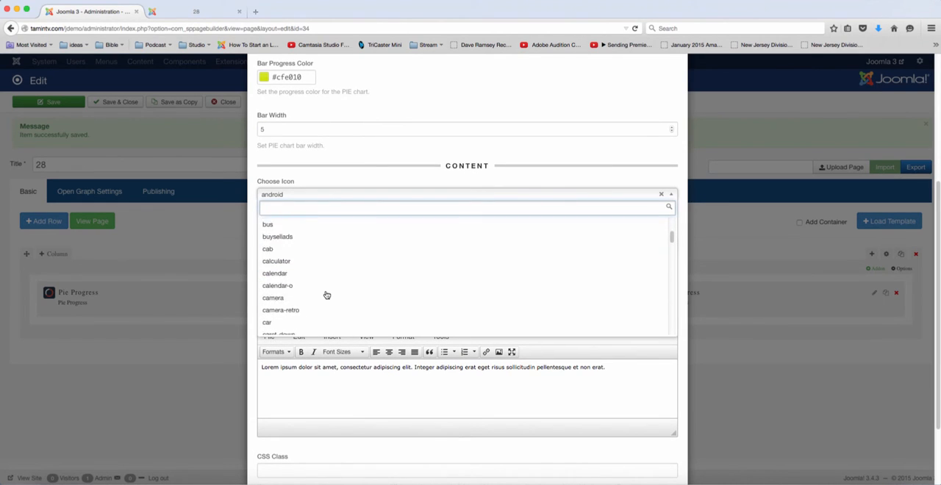
scroll(327, 295, down, 5)
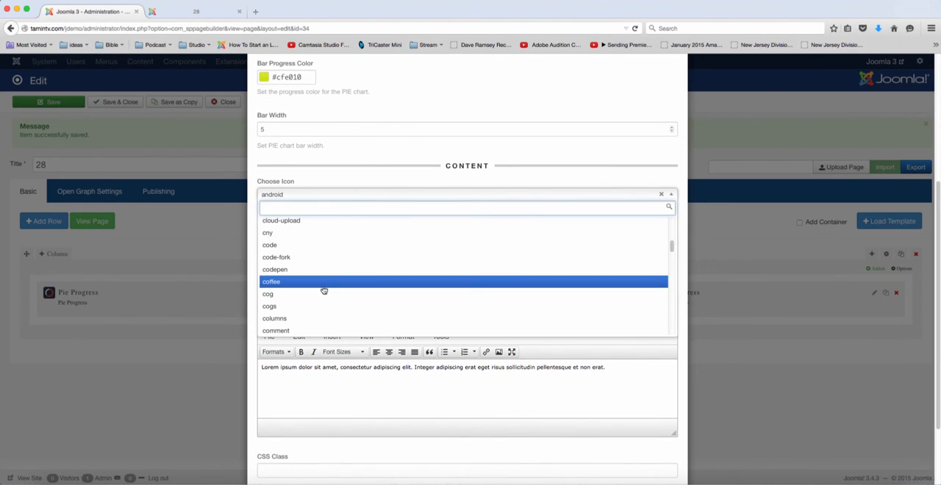
click(323, 295)
click(328, 281)
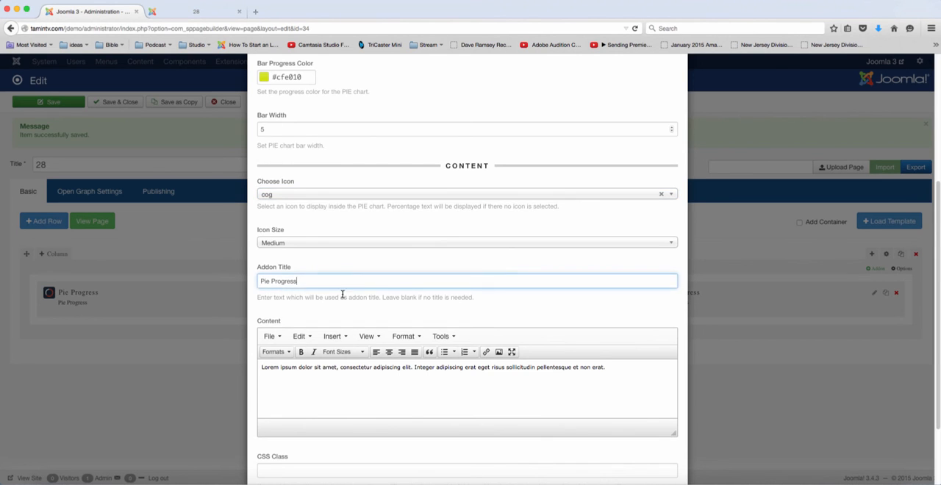
scroll(338, 291, down, 3)
click(271, 451)
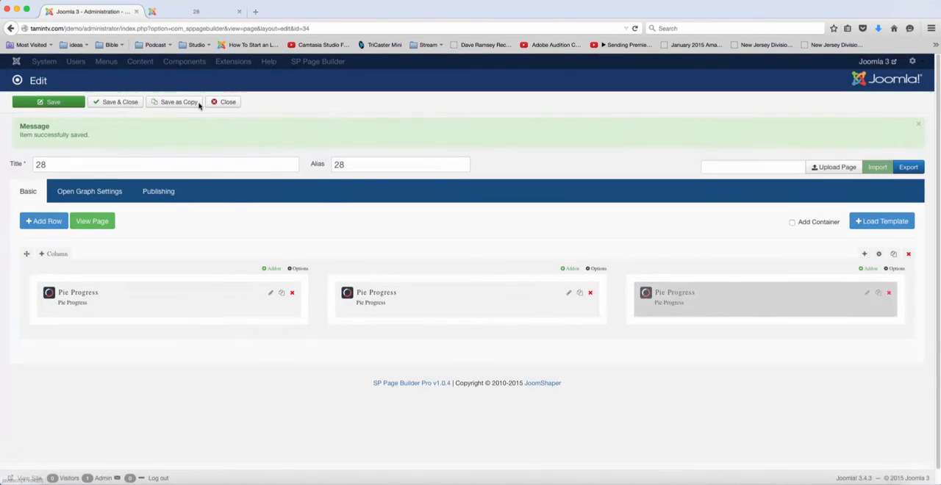
click(67, 107)
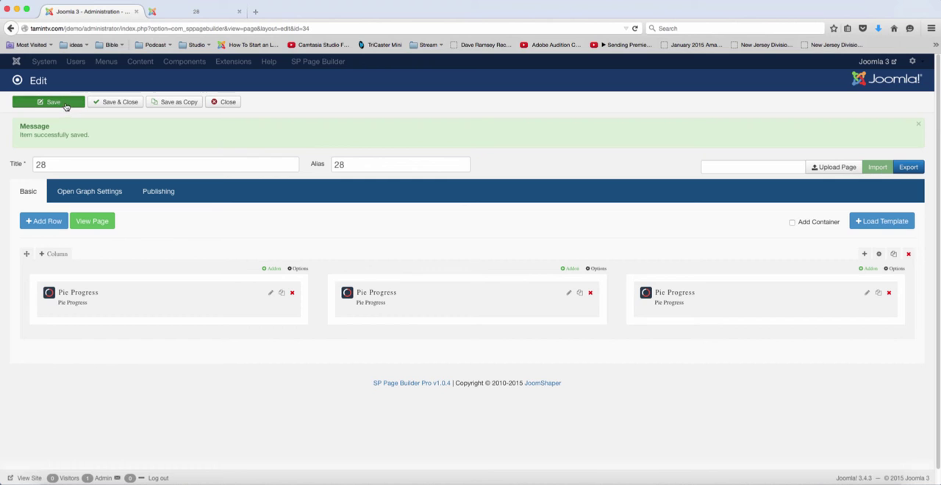
click(206, 11)
Step: Reload the front-end page to show the three Pie Progress charts
click(636, 29)
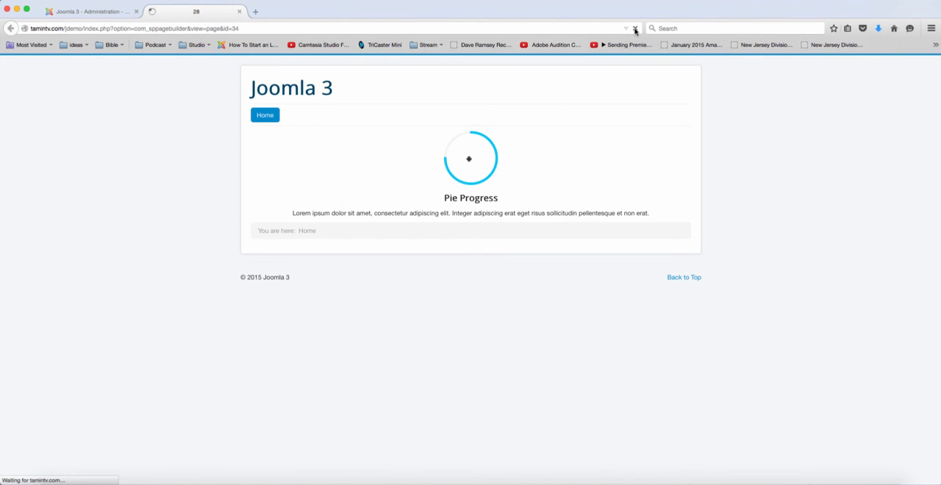